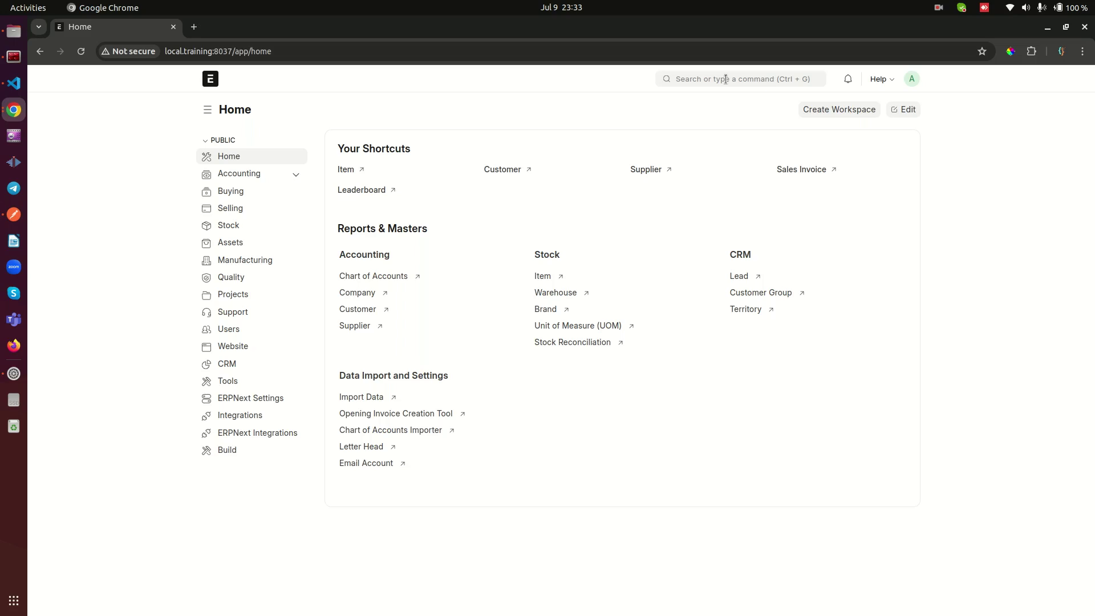
Search for 'delivery no' and open the Delivery Note list, after a detour to Delivery Trip.
click(726, 79)
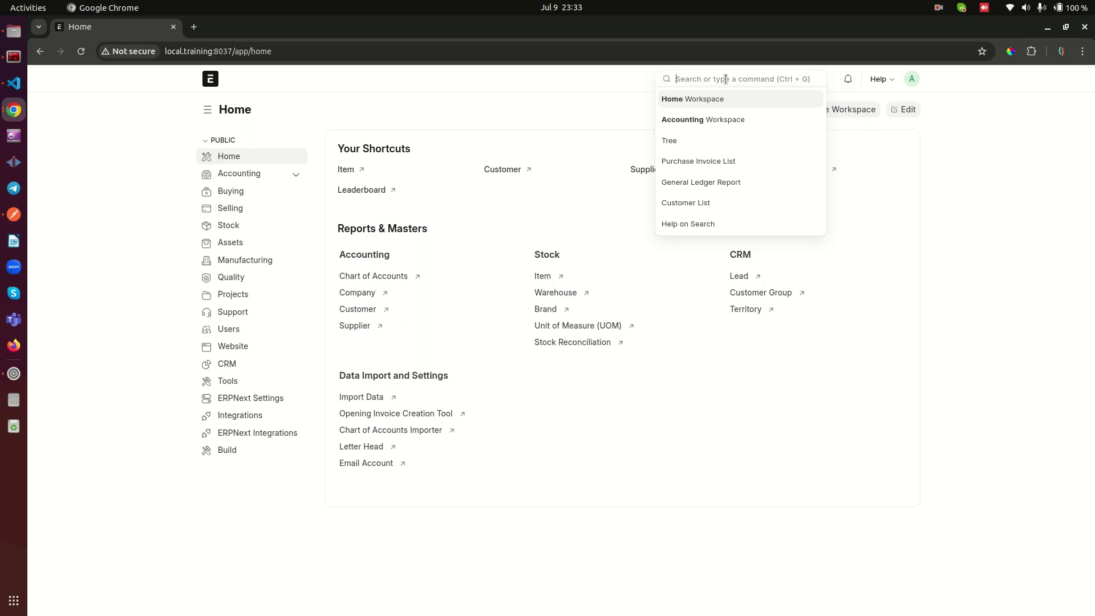
text(delivery)
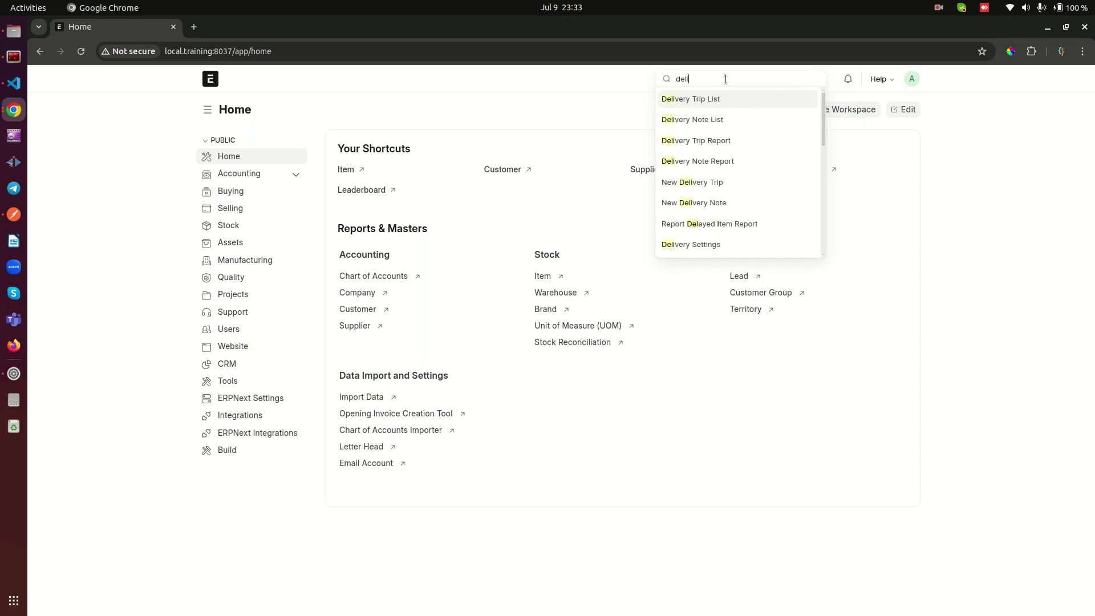
click(705, 93)
click(681, 78)
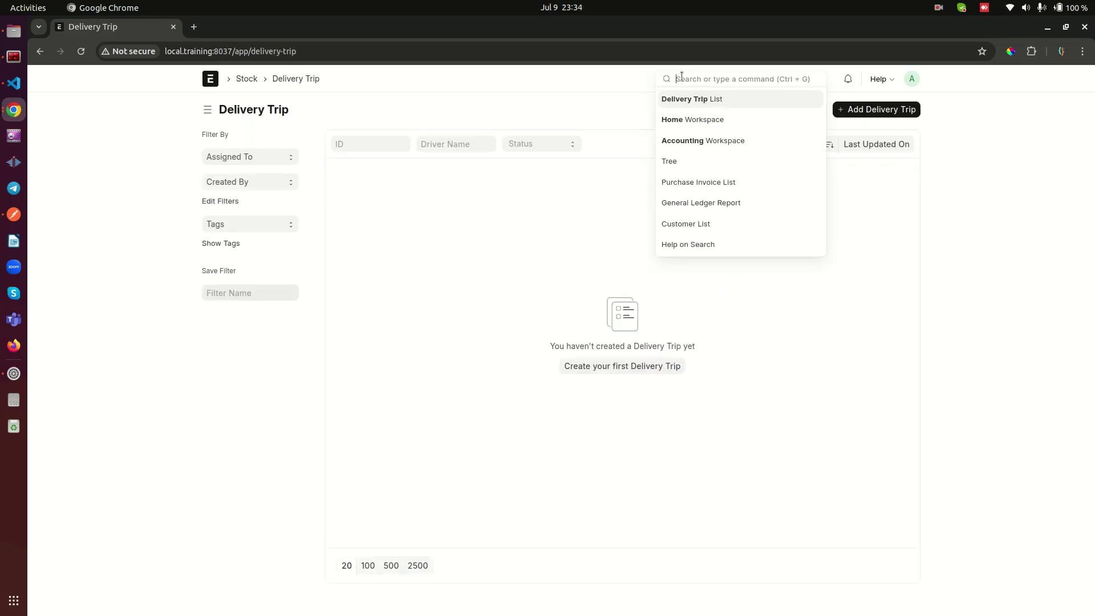
text(del)
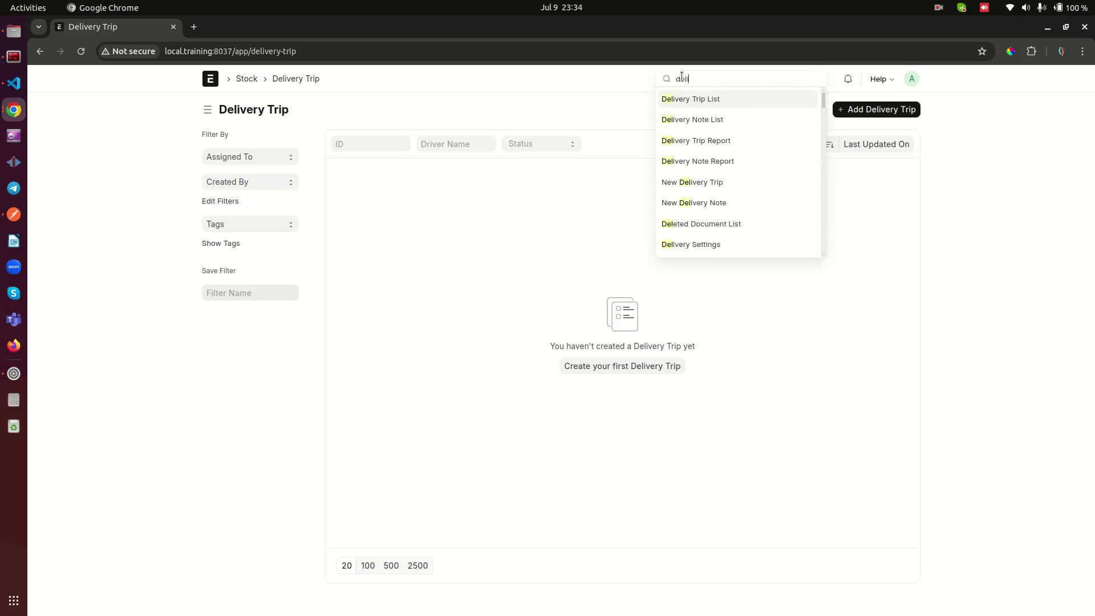
text(ivery no)
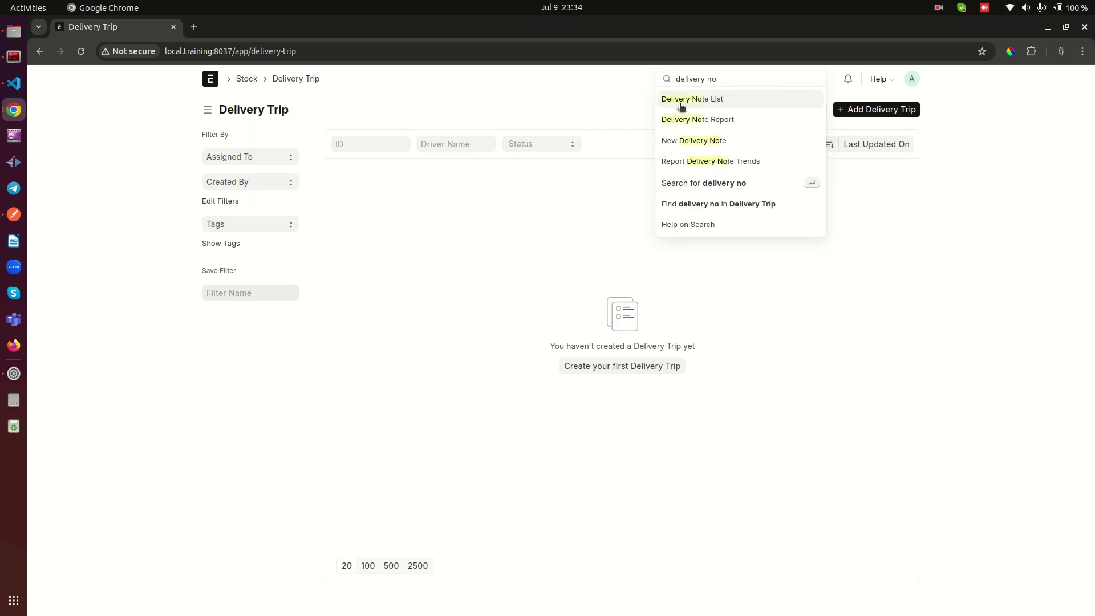
click(681, 99)
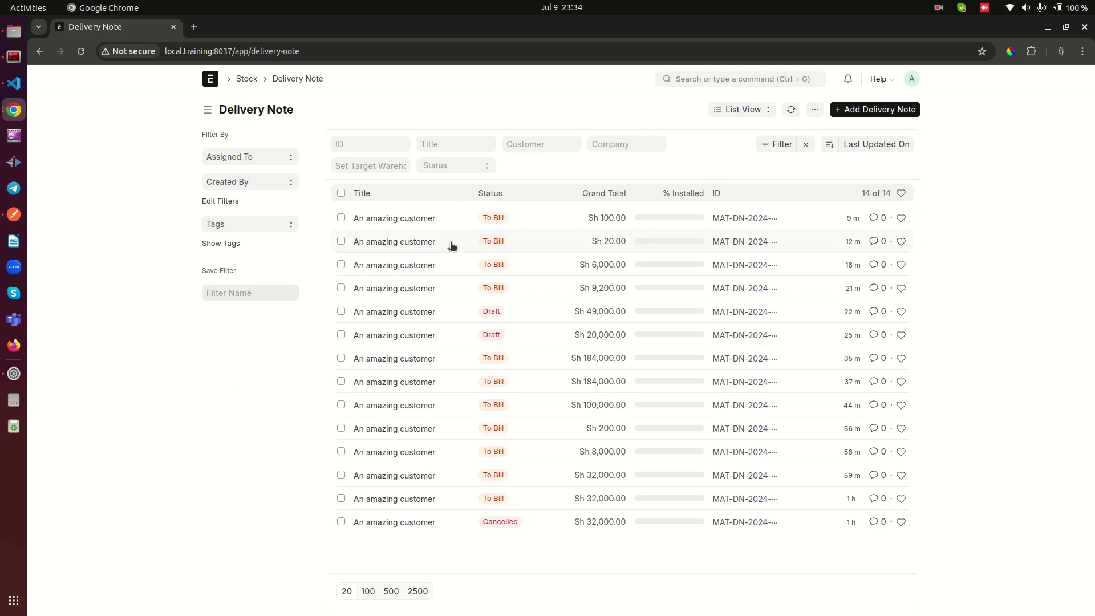
Start a new delivery note for An amazing customer with Tire as the first item.
click(902, 110)
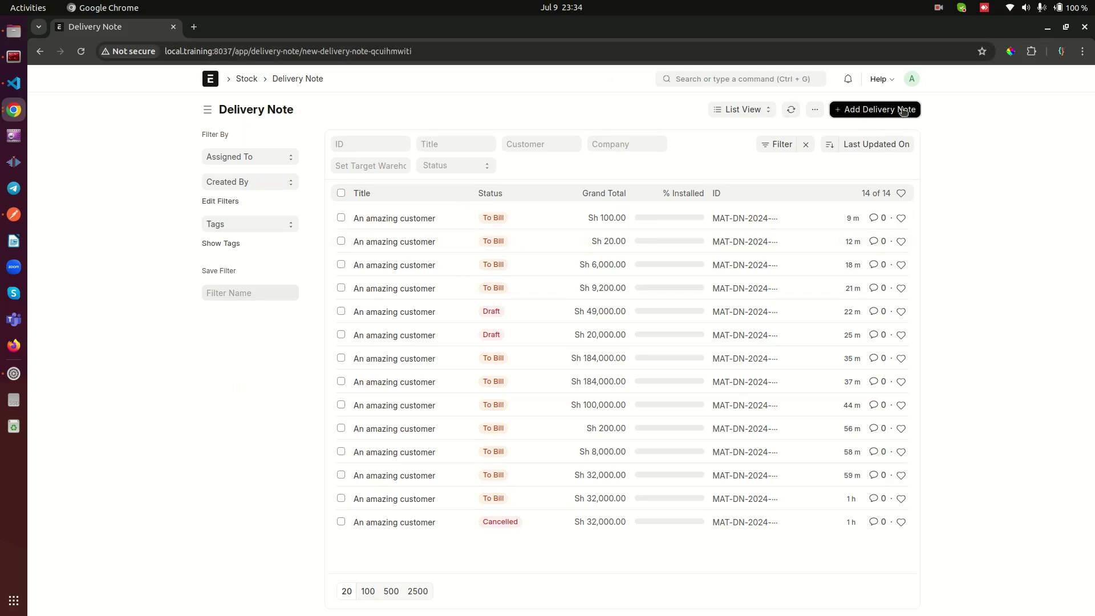
click(275, 226)
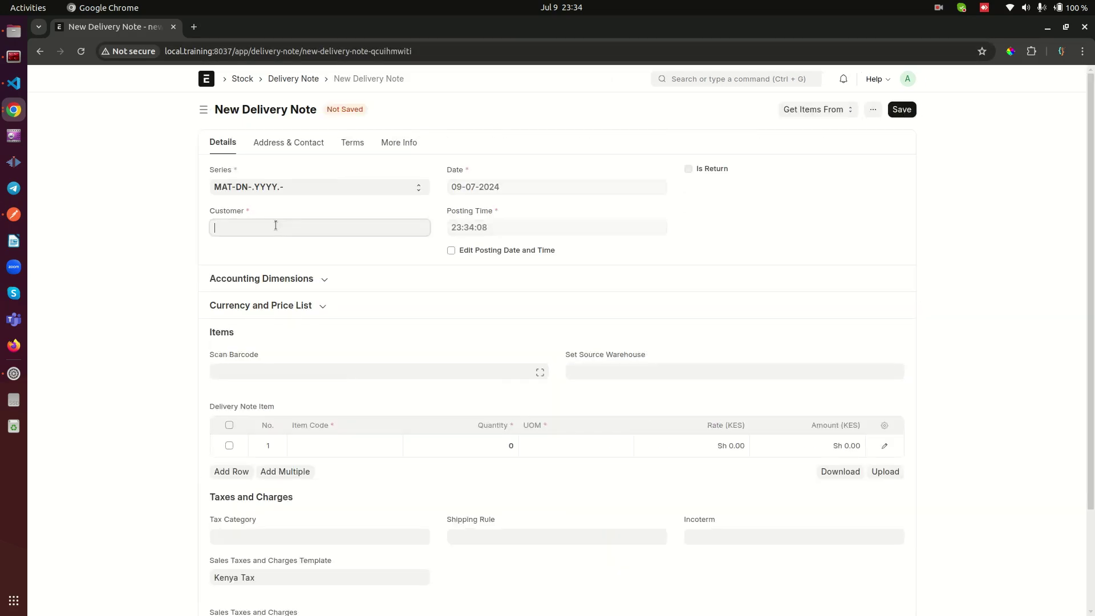
click(268, 252)
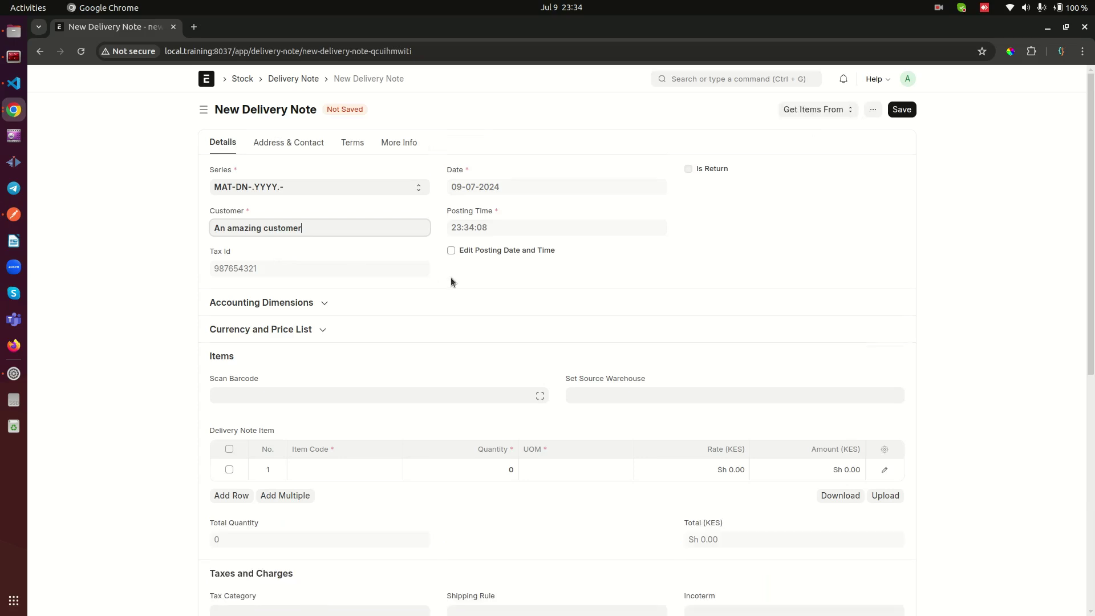
scroll(451, 278, down, 4)
click(360, 240)
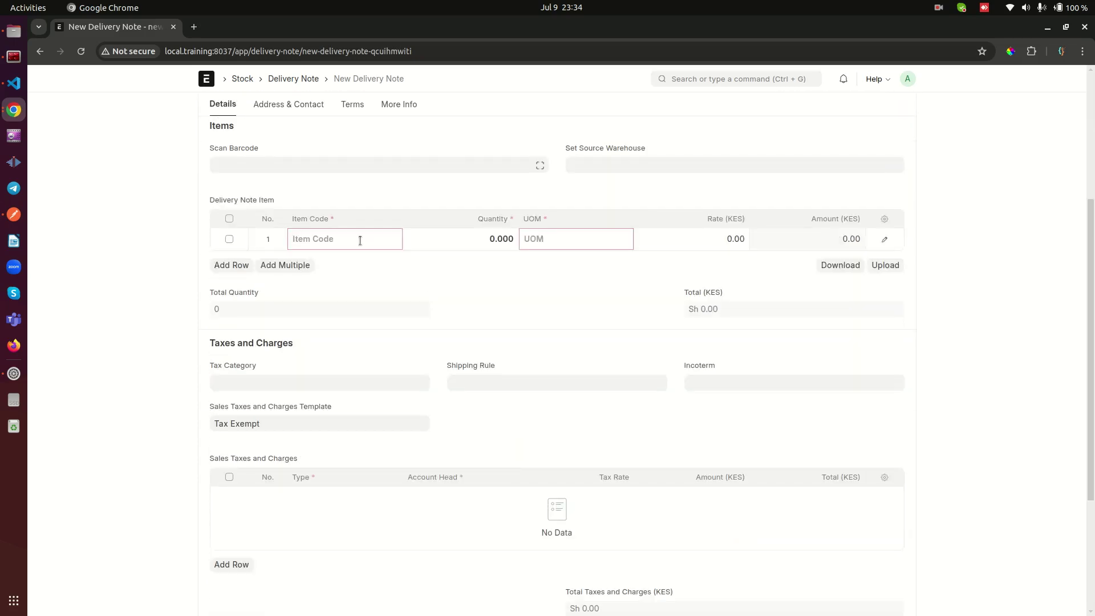
click(350, 272)
Set the Tire row to quantity 5 at rate 23000 and save as draft MAT-DN-2024-00014.
click(482, 243)
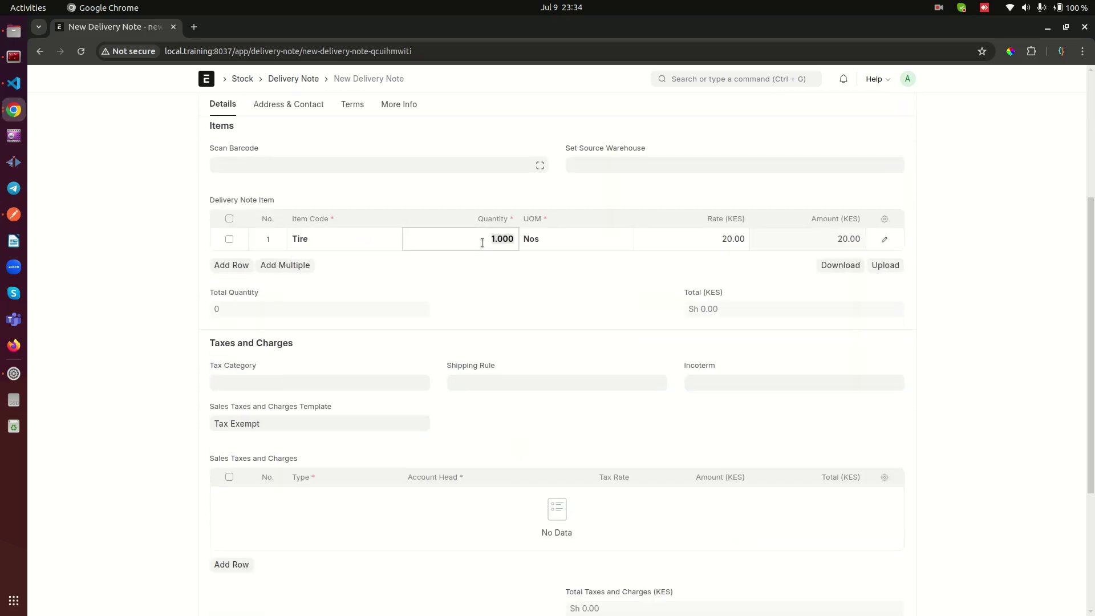
text(5)
click(679, 244)
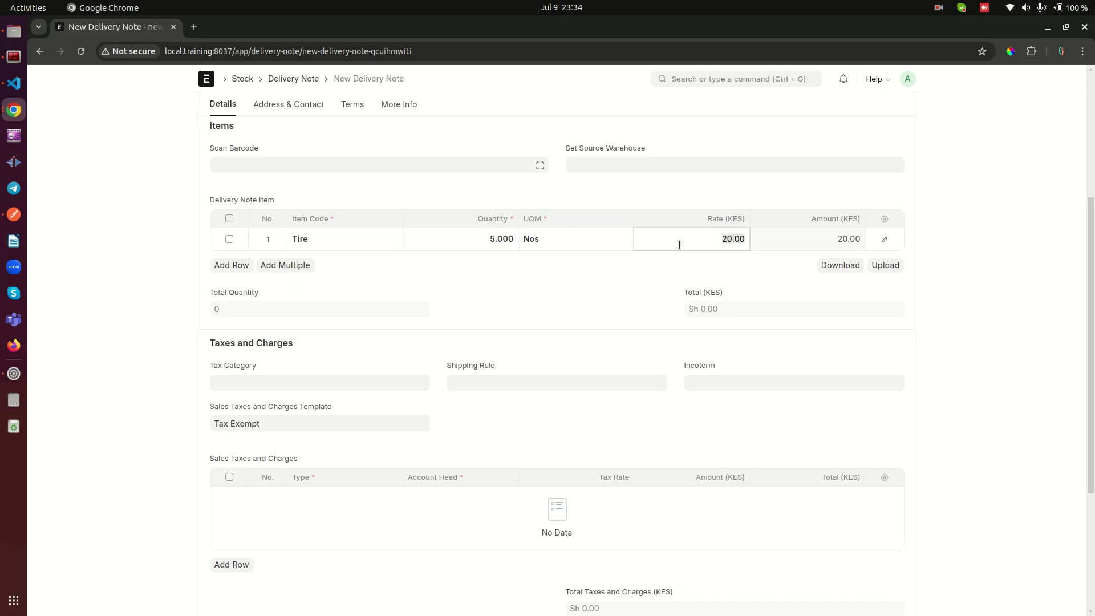
text(23000)
scroll(912, 188, up, 4)
click(903, 110)
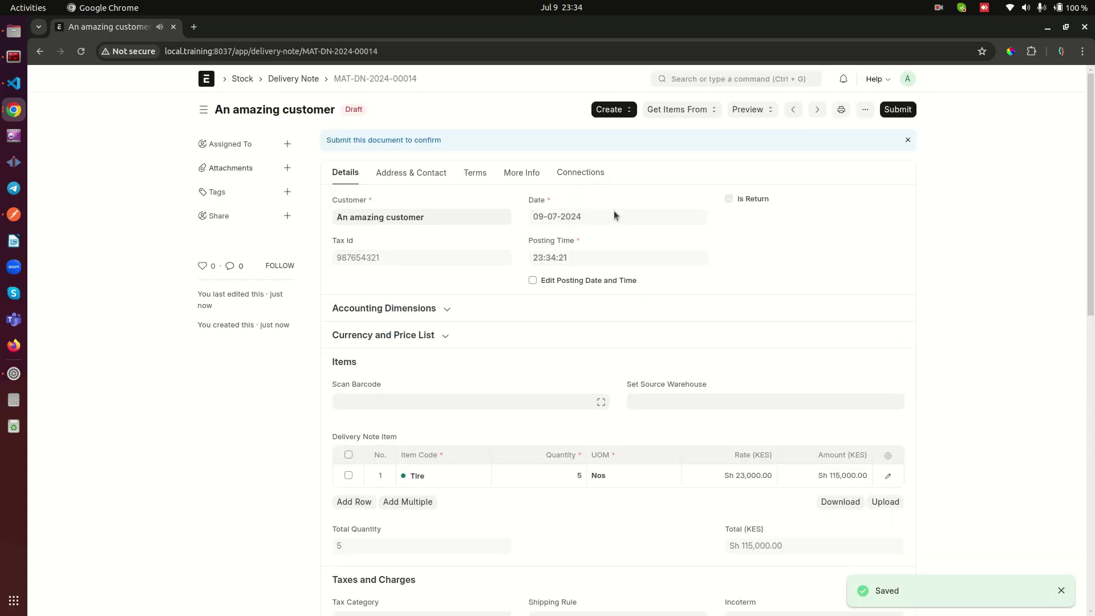
Preview MAT-DN-2024-00014 in the Karani Delivery Note print format, noting its DRAFT mark and 115,000 total.
click(841, 110)
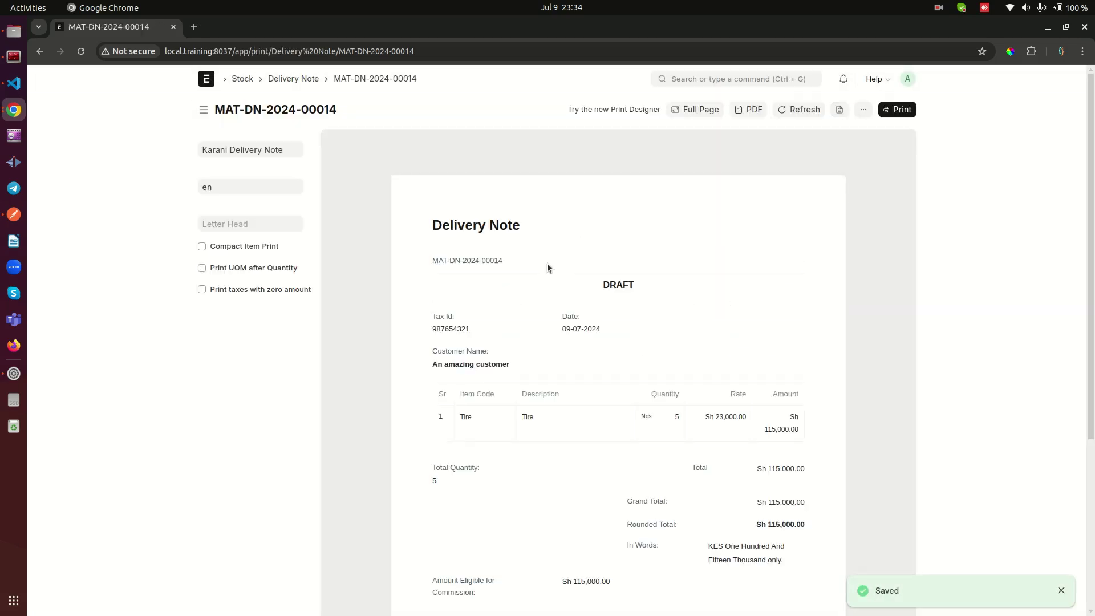
scroll(547, 267, down, 4)
scroll(547, 267, up, 2)
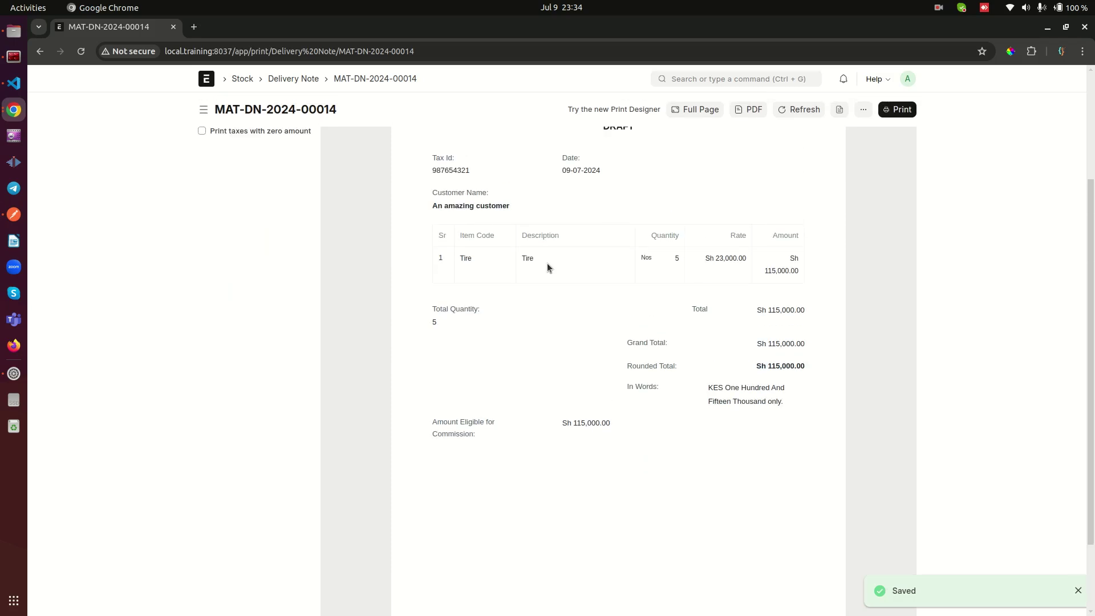
scroll(668, 301, up, 3)
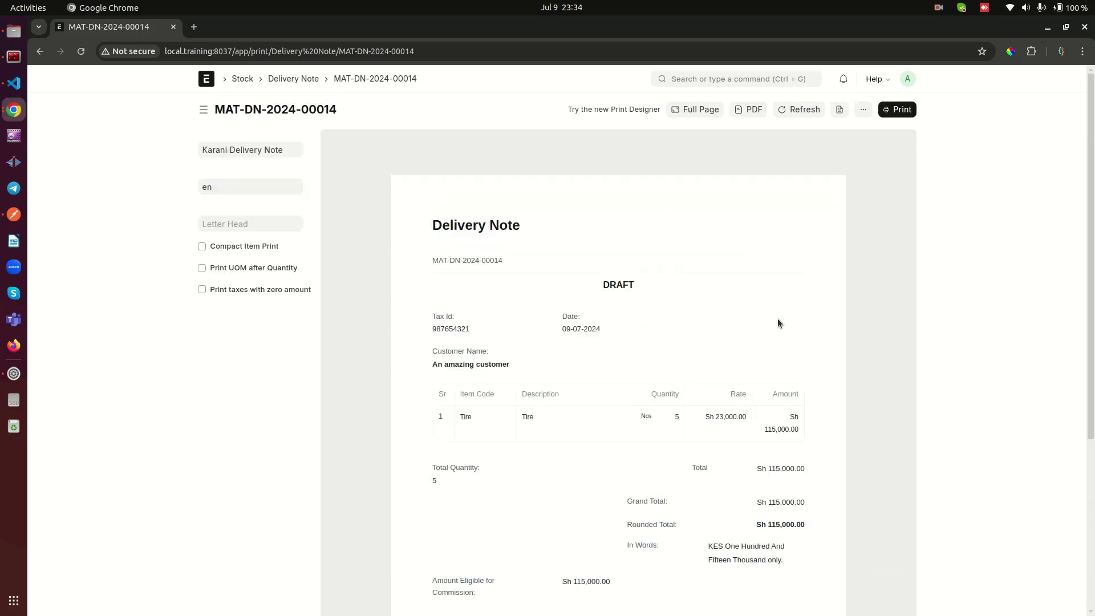
drag(600, 285, 658, 288)
click(658, 288)
scroll(658, 289, down, 4)
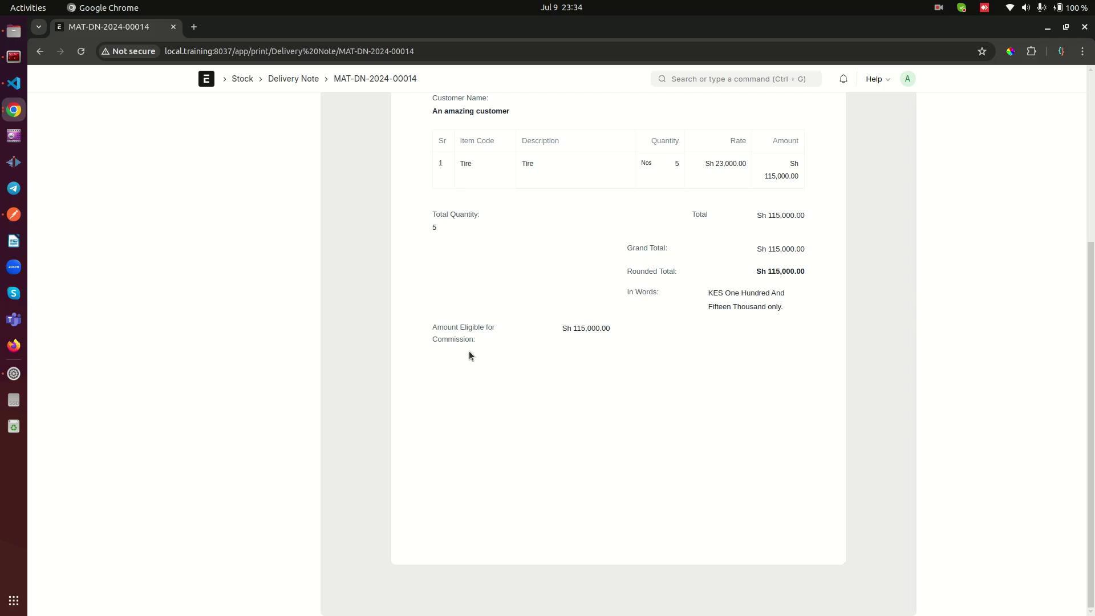
scroll(468, 351, up, 5)
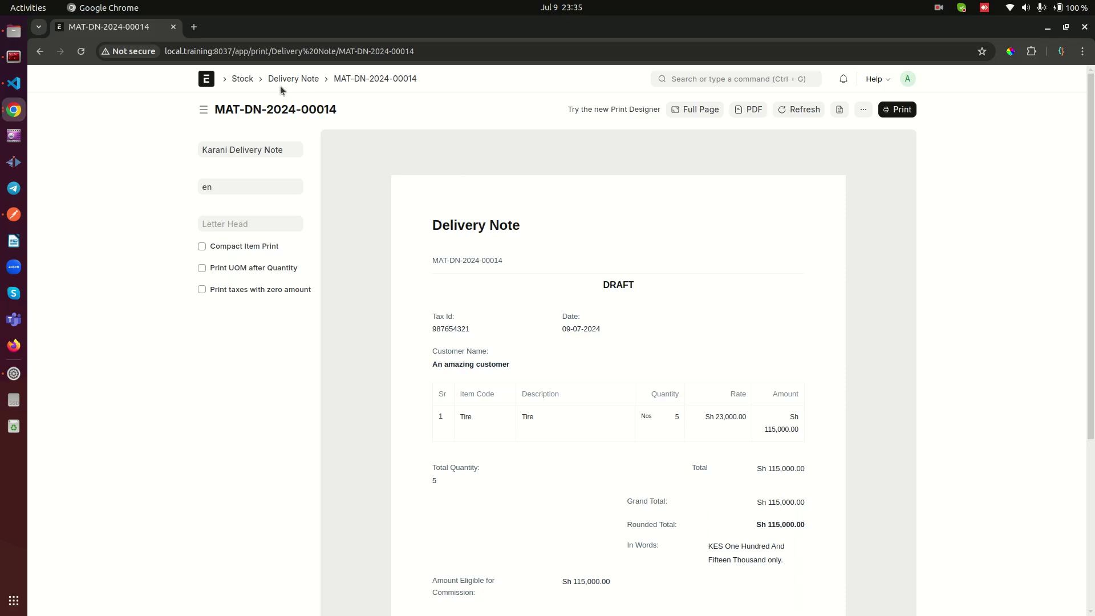
Return to the form and permanently submit delivery note MAT-DN-2024-00014.
click(40, 52)
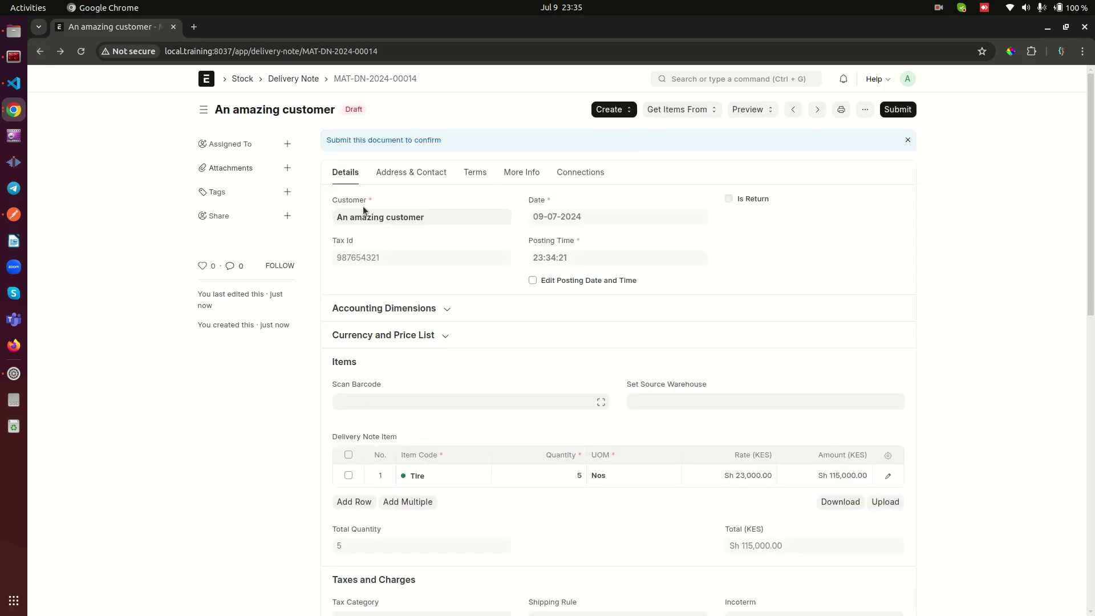
click(898, 109)
click(698, 170)
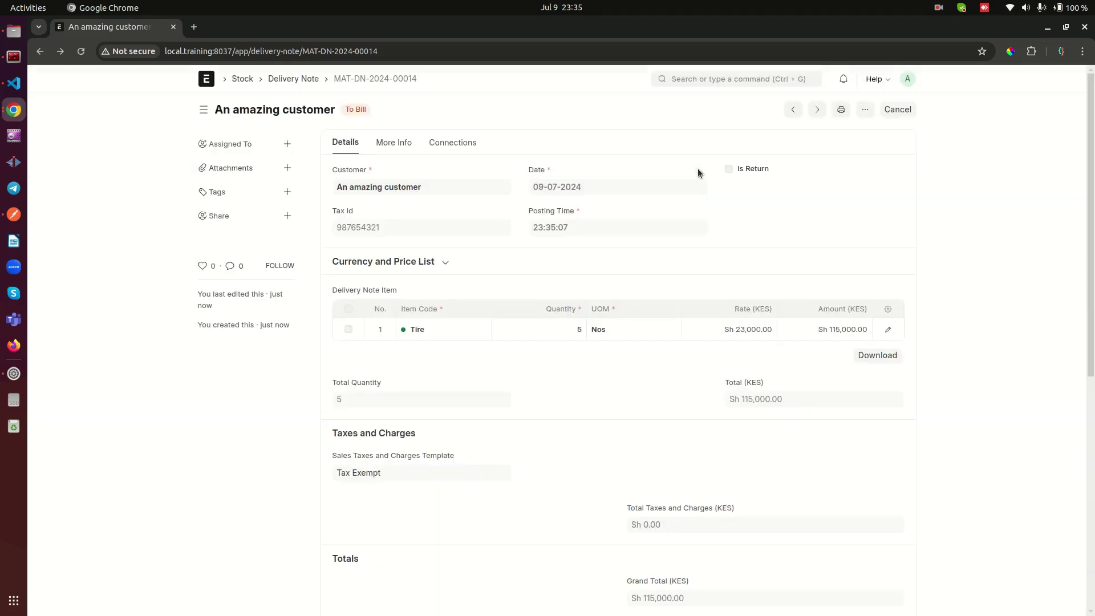
scroll(697, 169, down, 5)
scroll(697, 169, up, 5)
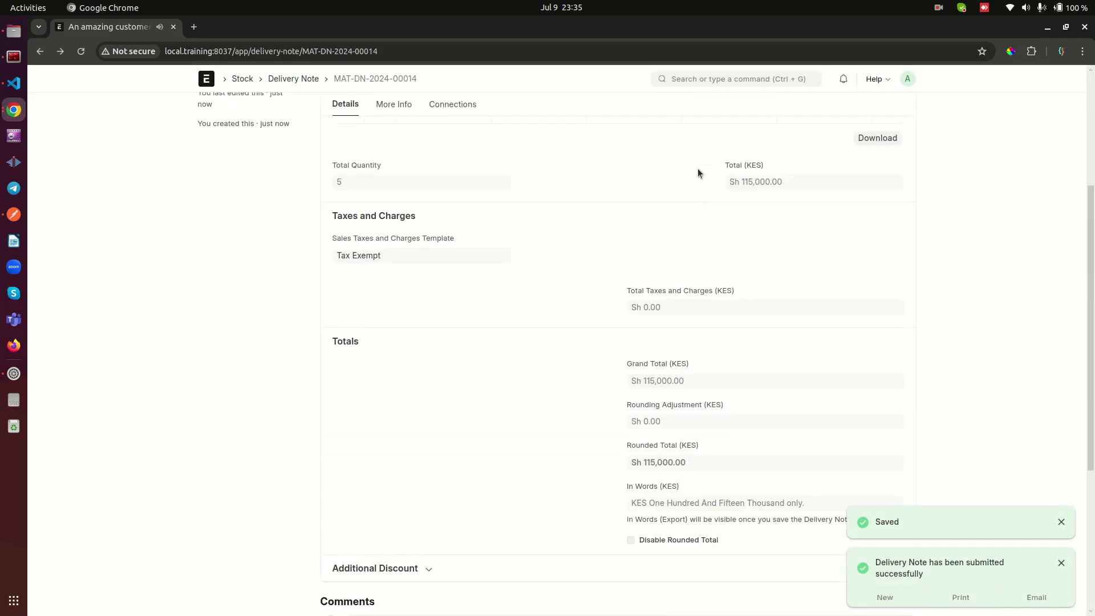
Preview the submitted note's printout and highlight the QR 'click here to validate' line.
click(841, 110)
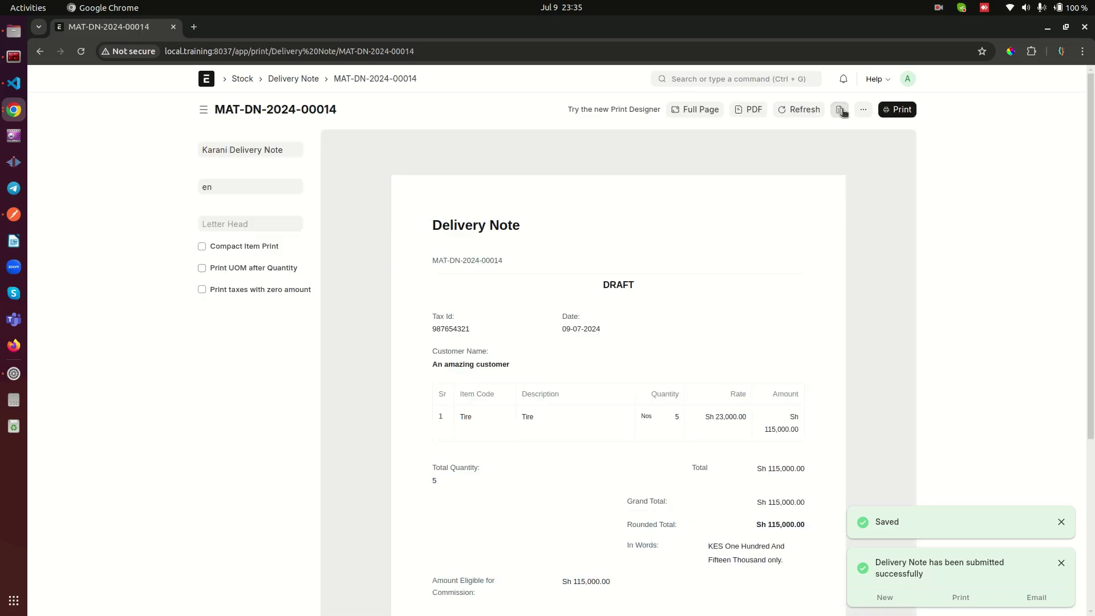
scroll(587, 294, down, 5)
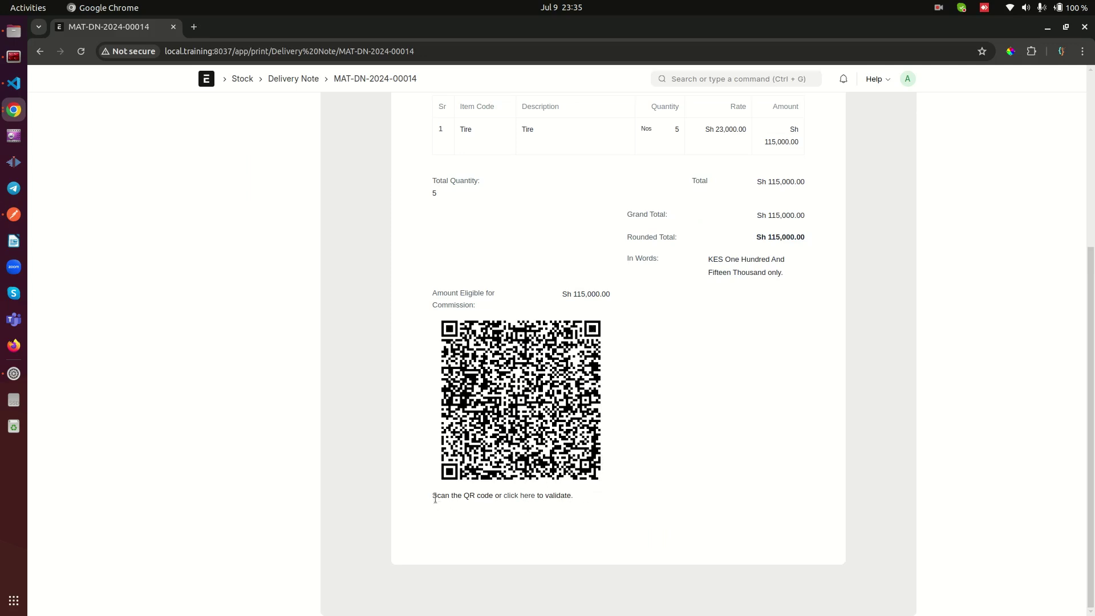
drag(435, 499, 597, 495)
click(597, 495)
Open the 'click here' validation link in a new tab to view its JSON response.
right_click(528, 501)
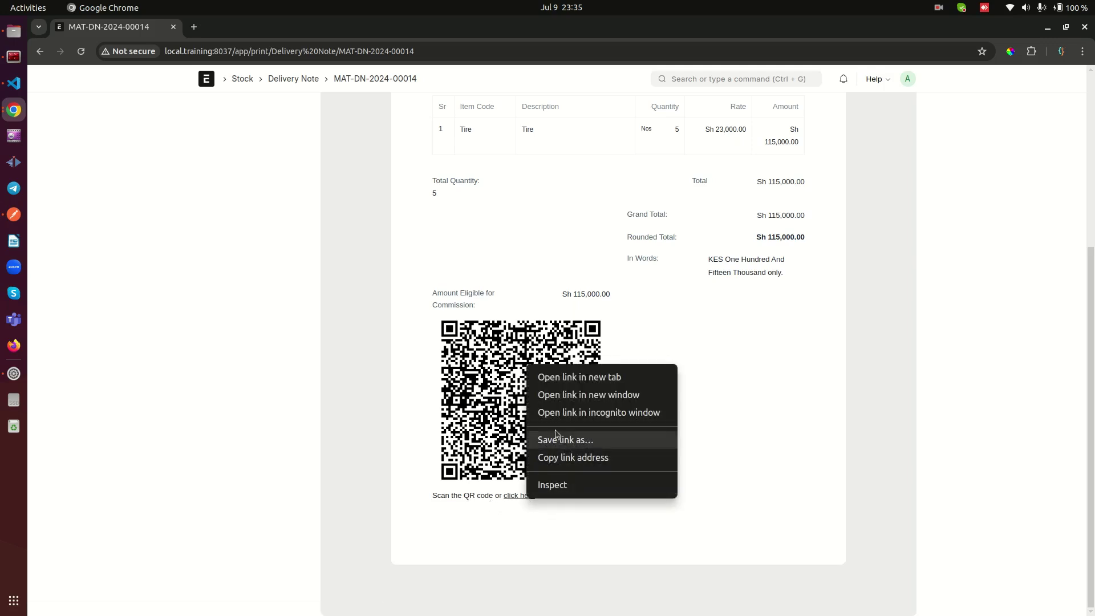
click(583, 378)
click(255, 32)
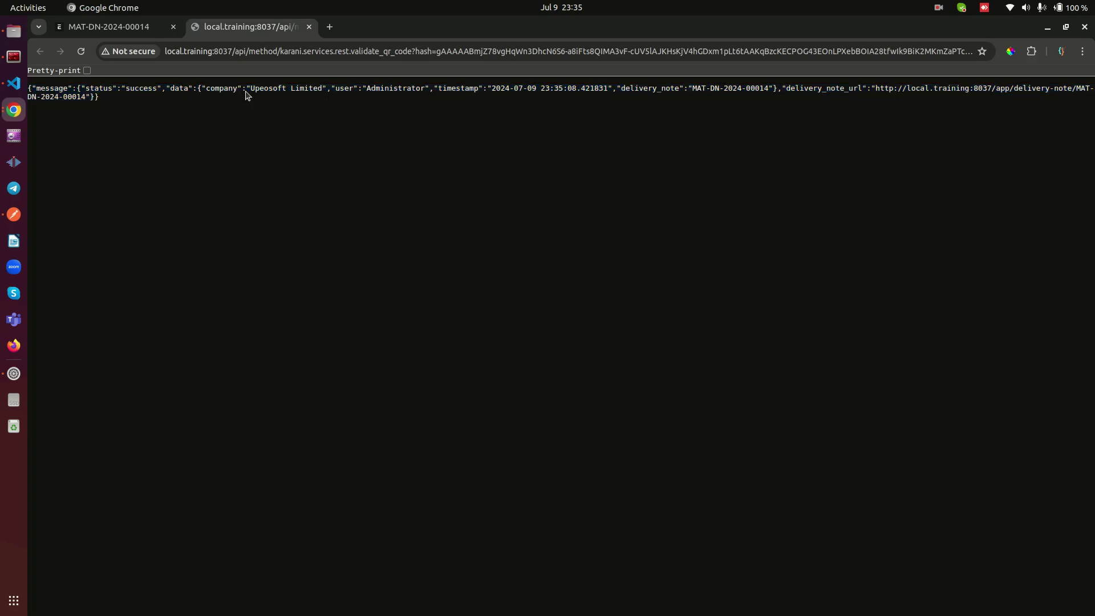
Copy the validate_qr_code URL from that tab's address bar.
click(247, 48)
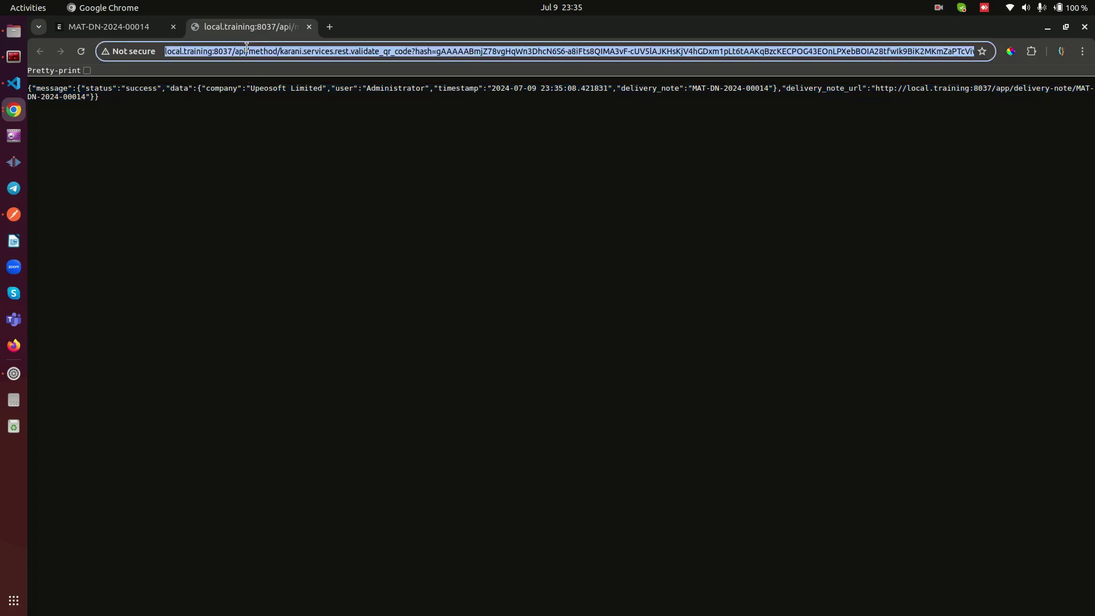
right_click(247, 48)
click(296, 136)
click(13, 215)
Replace the Postman request URL with the copied validation URL and send it.
double_click(428, 143)
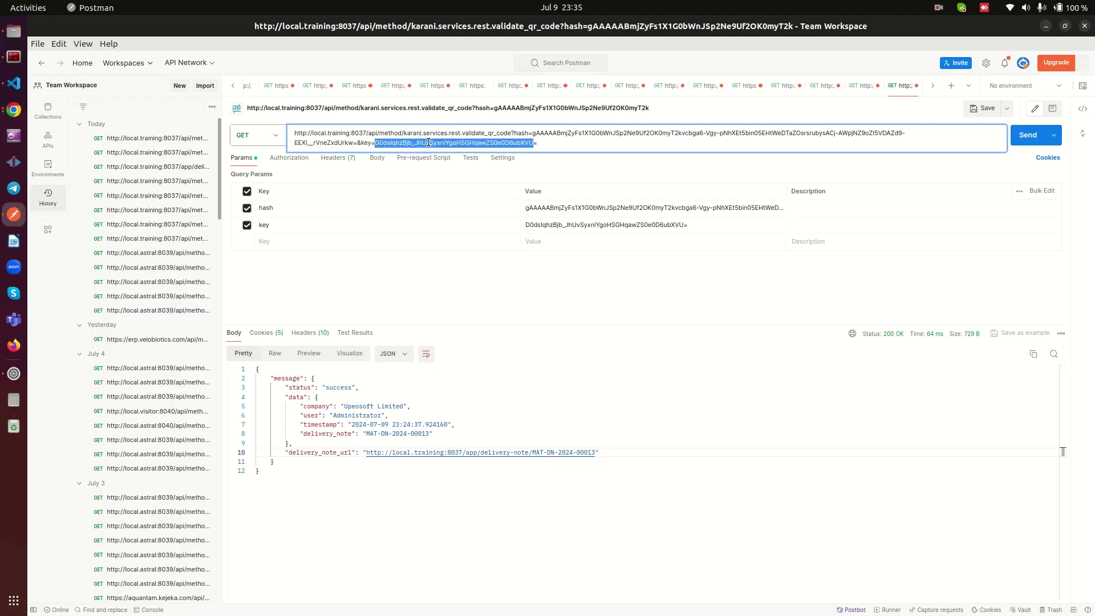
key(ctrl+a)
key(ctrl+v)
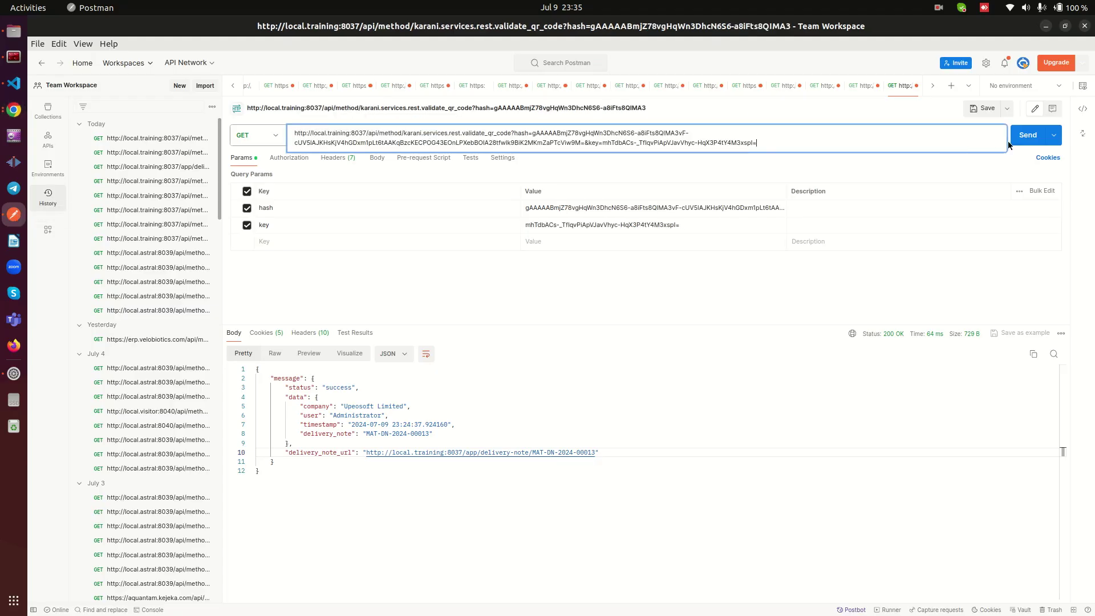
click(1021, 137)
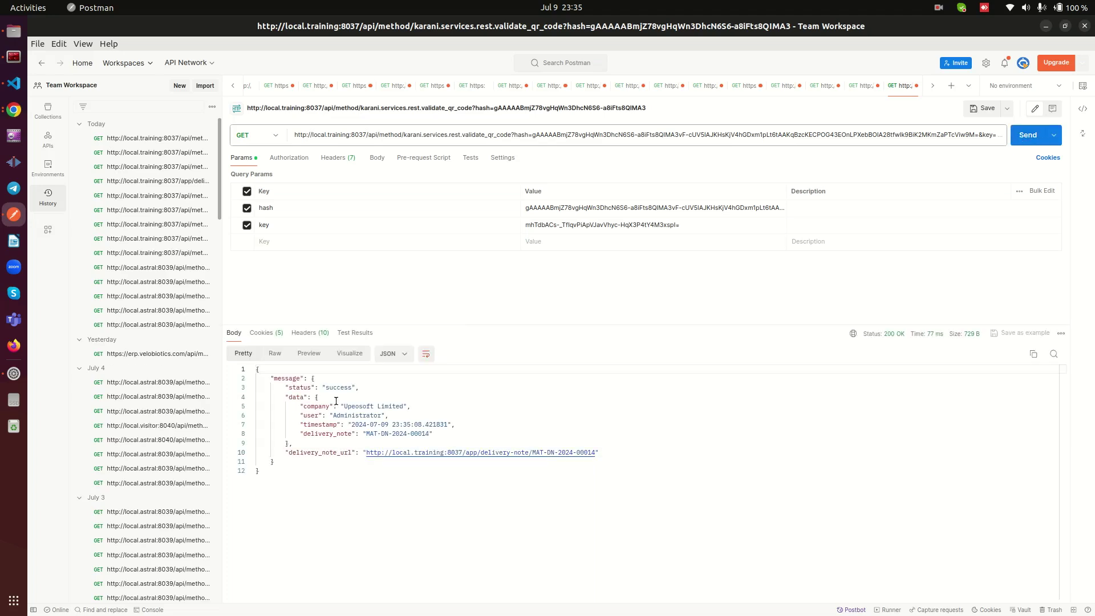
key(Right)
key(Right)
key(Right)
key(Right)
key(Right)
key(Right)
key(Right)
key(Right)
key(Right)
key(Right)
key(Right)
key(Right)
key(Right)
key(Right)
key(Right)
Inspect the response's company, user, timestamp and delivery_note MAT-DN-2024-00014 fields, then return to the printout.
triple_click(336, 406)
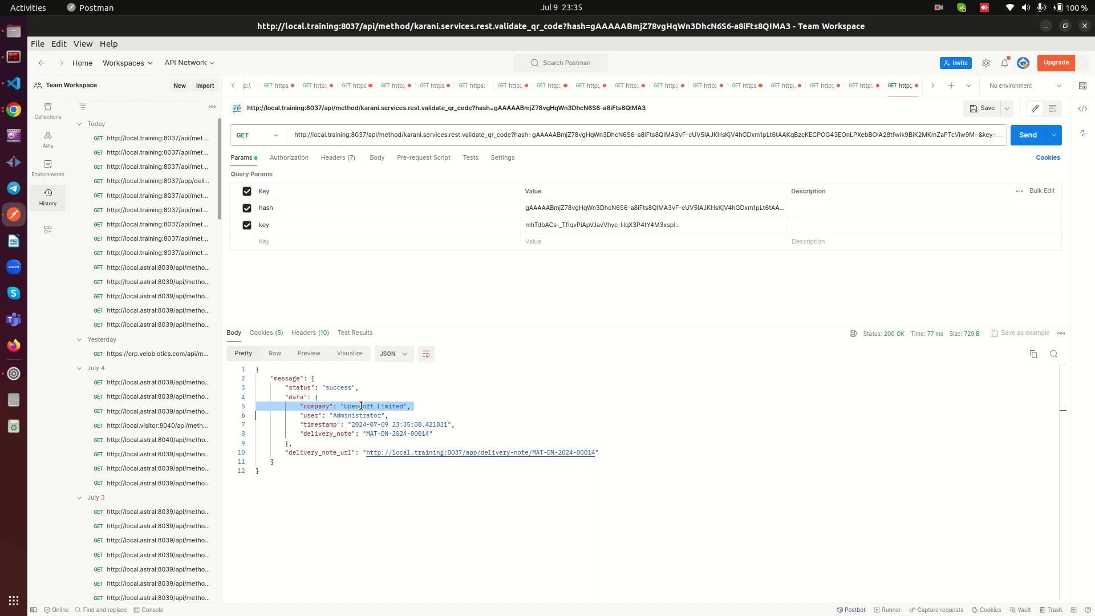
double_click(326, 407)
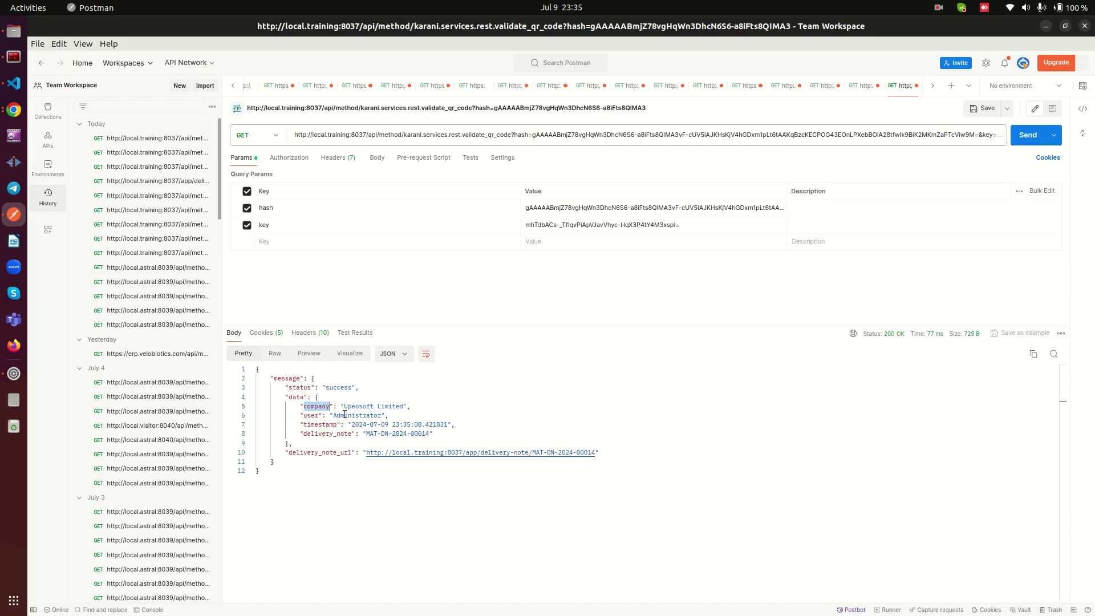
double_click(344, 415)
double_click(318, 424)
triple_click(423, 425)
click(436, 433)
triple_click(319, 432)
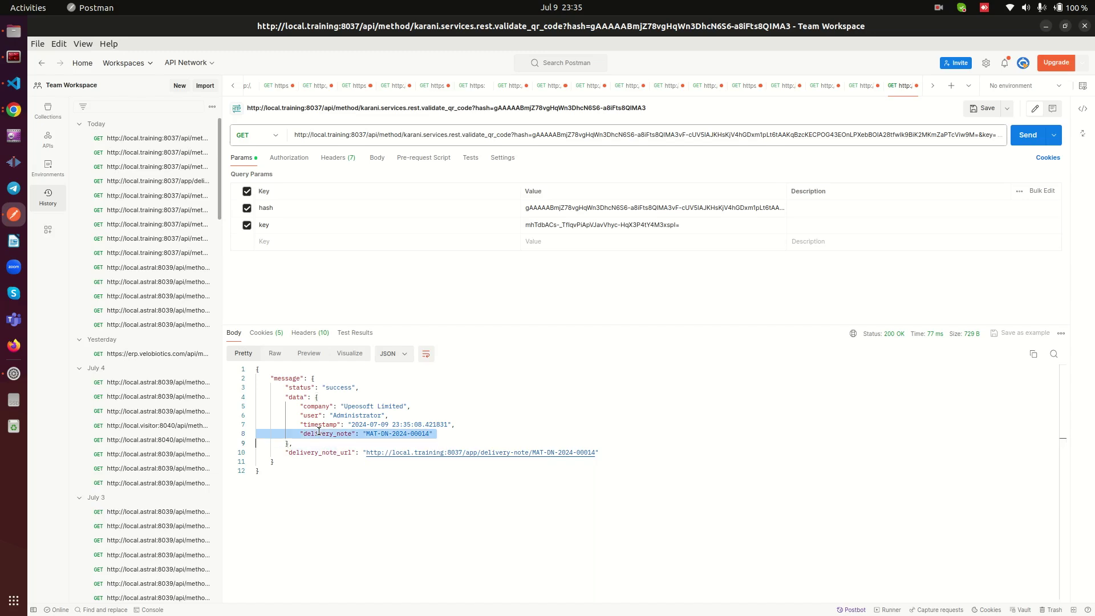
double_click(391, 434)
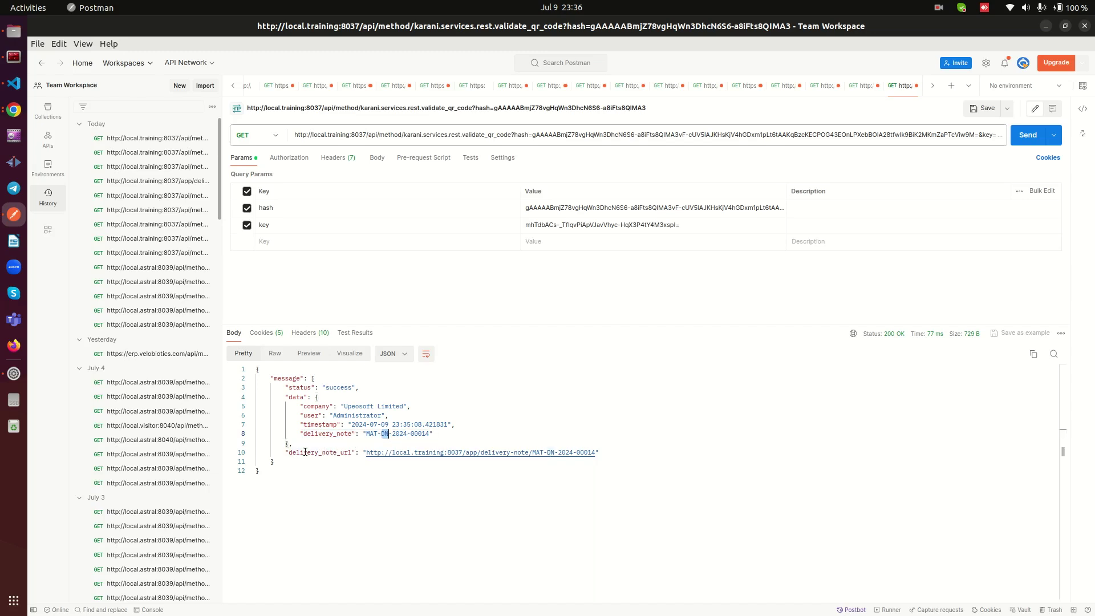
double_click(323, 454)
drag(276, 478, 233, 341)
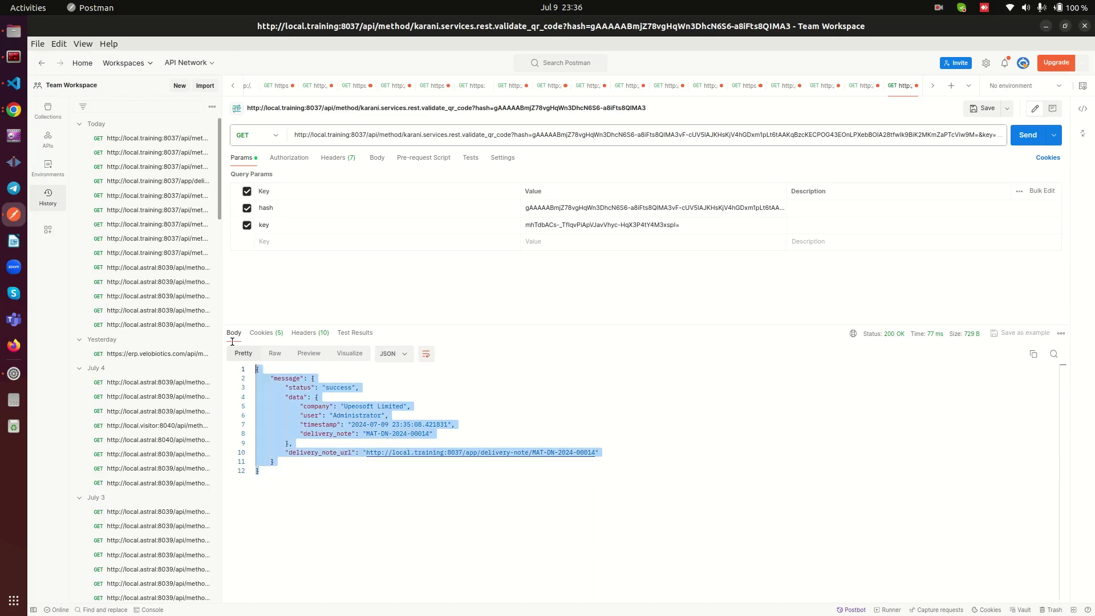
click(14, 110)
click(133, 26)
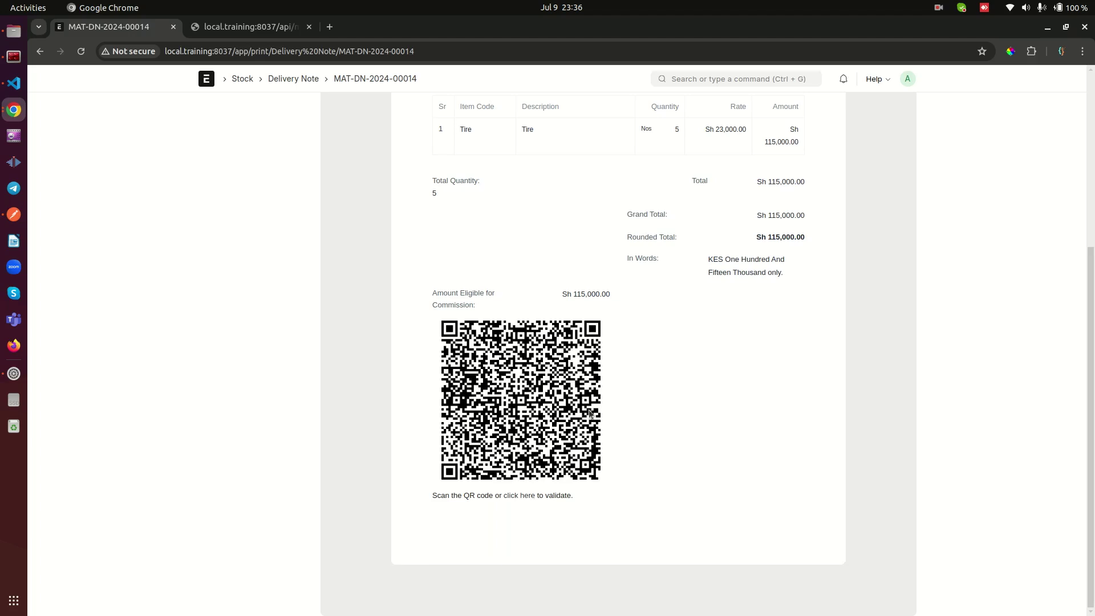
scroll(513, 352, up, 4)
scroll(513, 352, down, 4)
scroll(500, 363, up, 5)
scroll(499, 363, down, 5)
scroll(623, 370, up, 1)
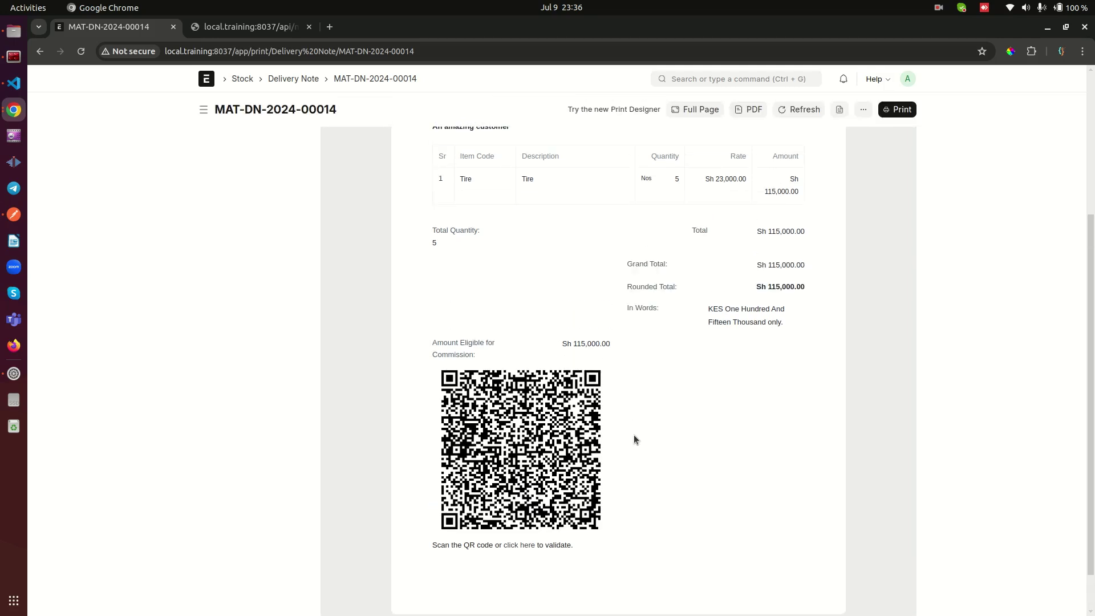
scroll(634, 436, up, 4)
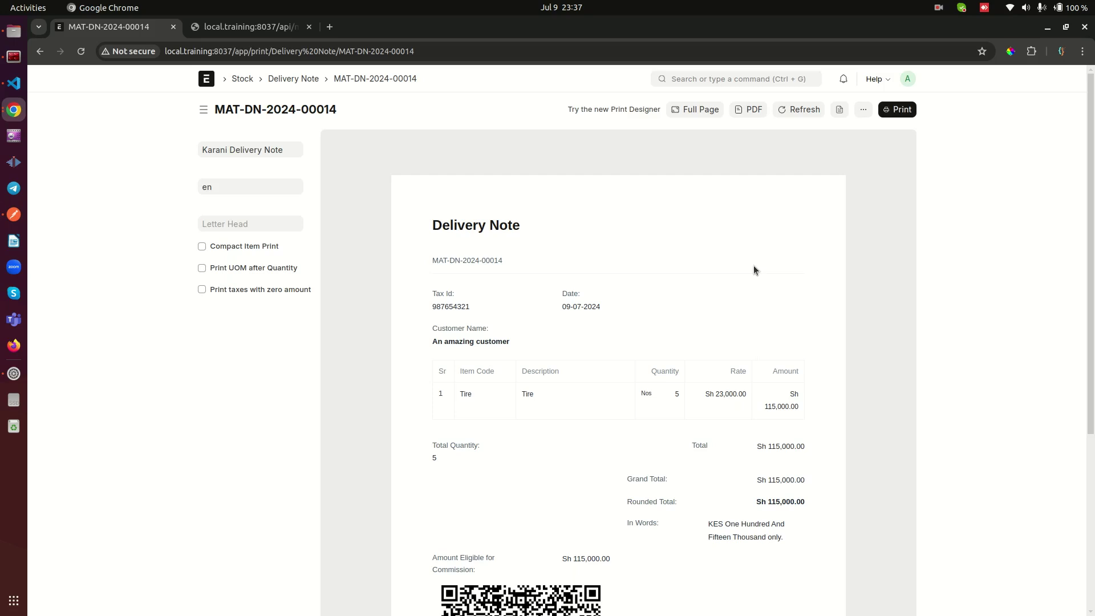
scroll(754, 266, down, 5)
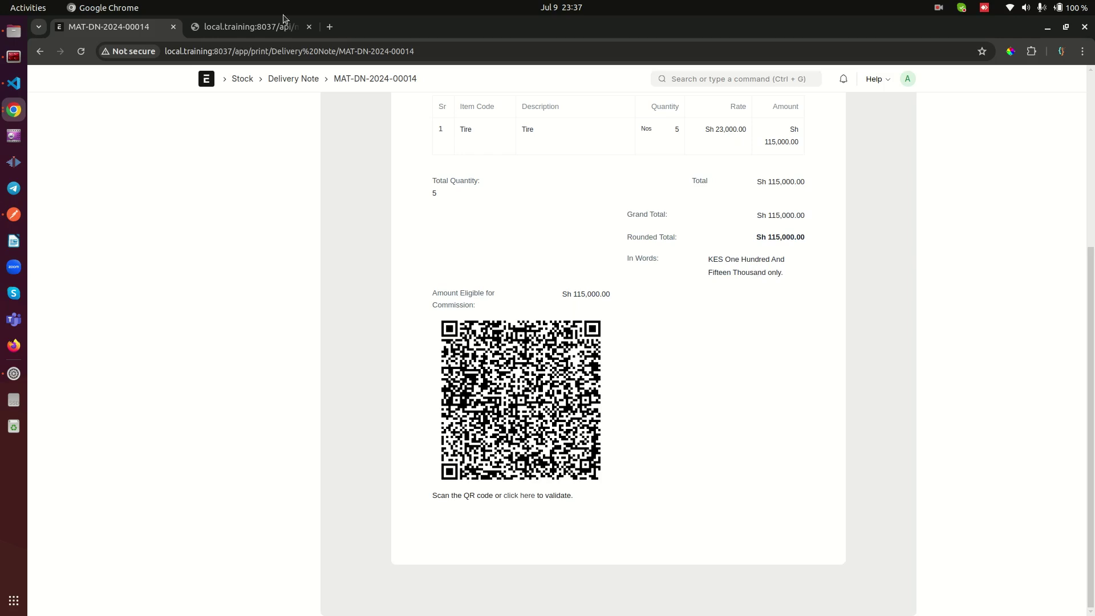
Load upeosoft.com in a new tab, visit its Contact page, then go back Home.
click(330, 27)
text(upe)
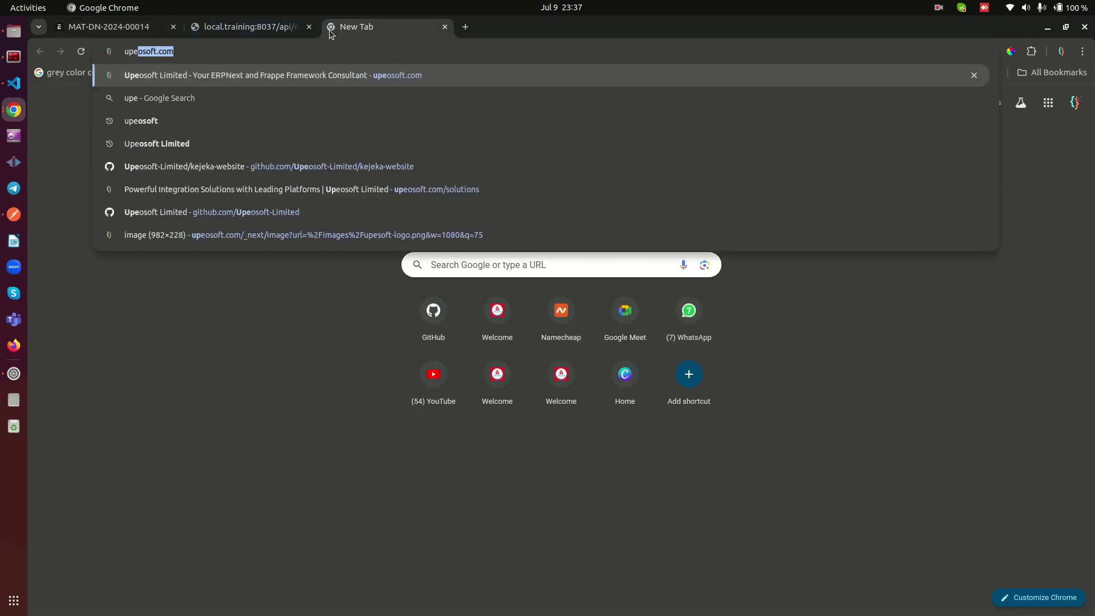
key(Return)
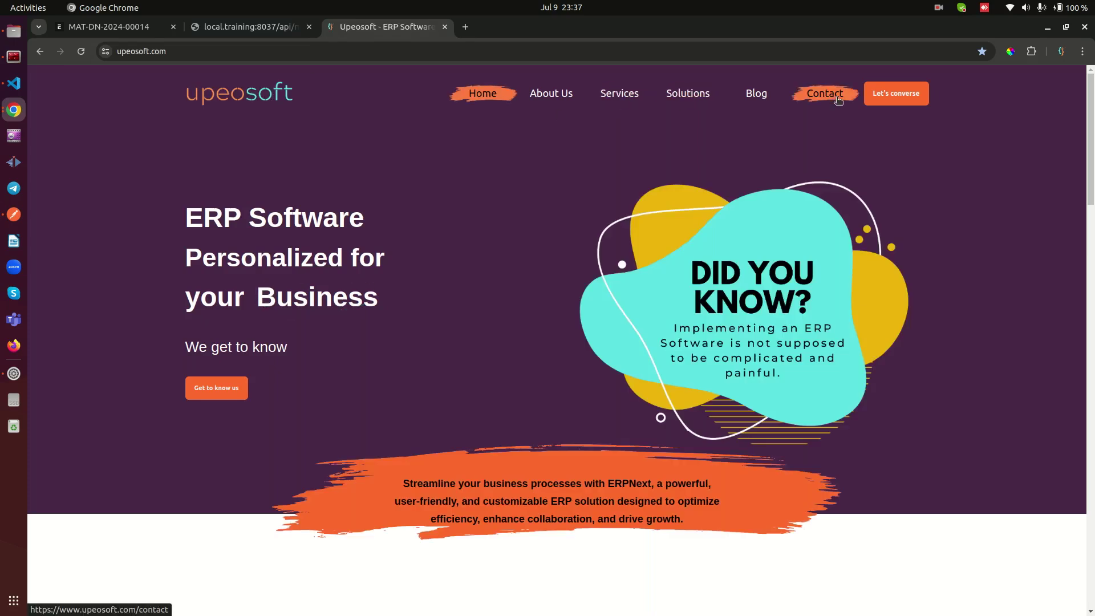
click(144, 51)
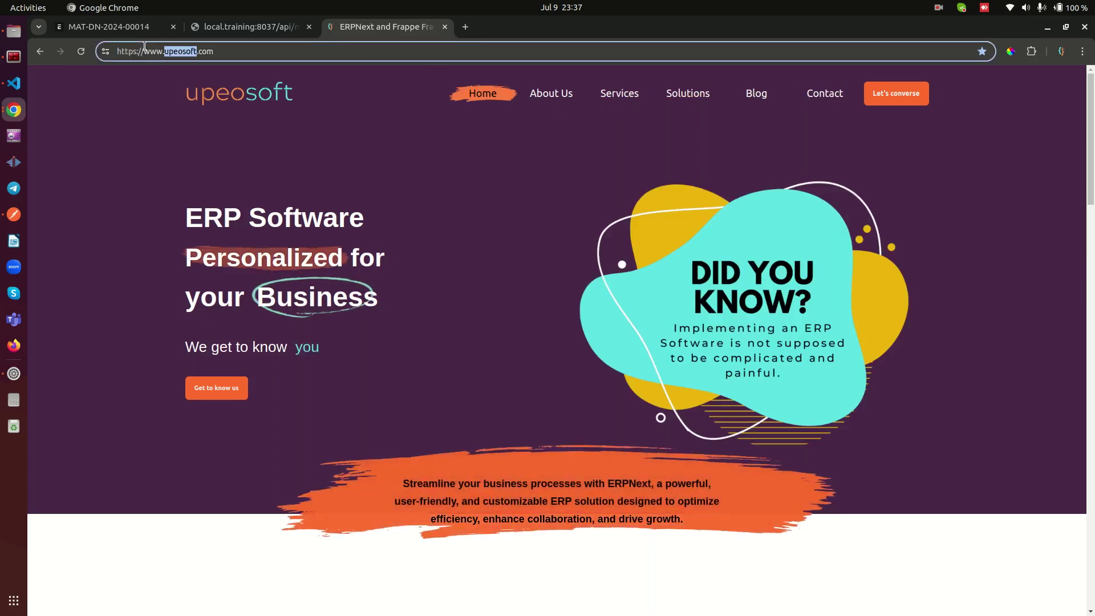
click(392, 152)
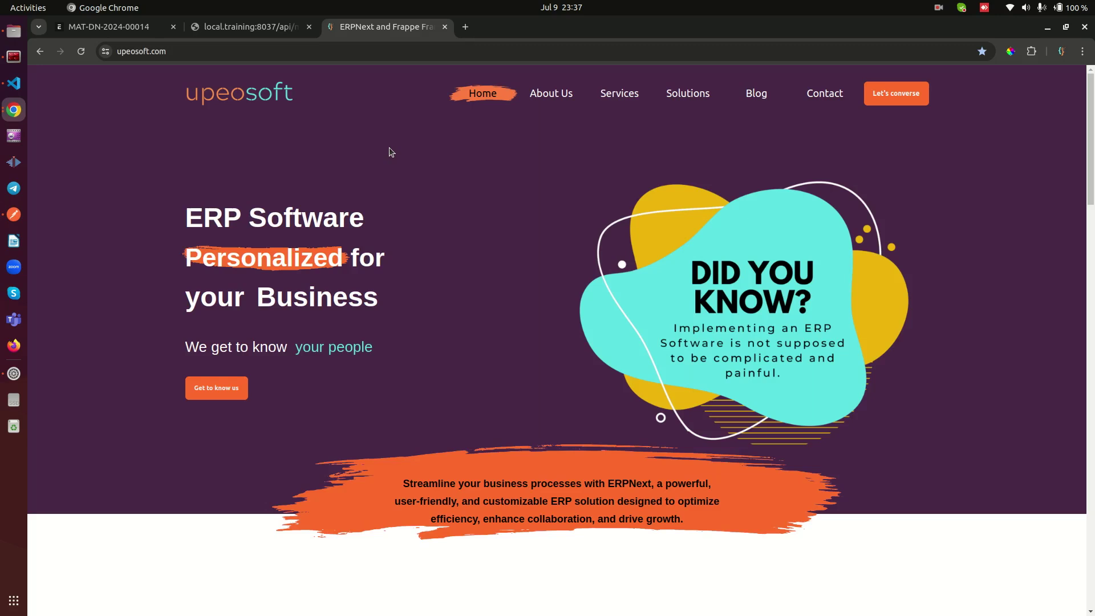
click(826, 96)
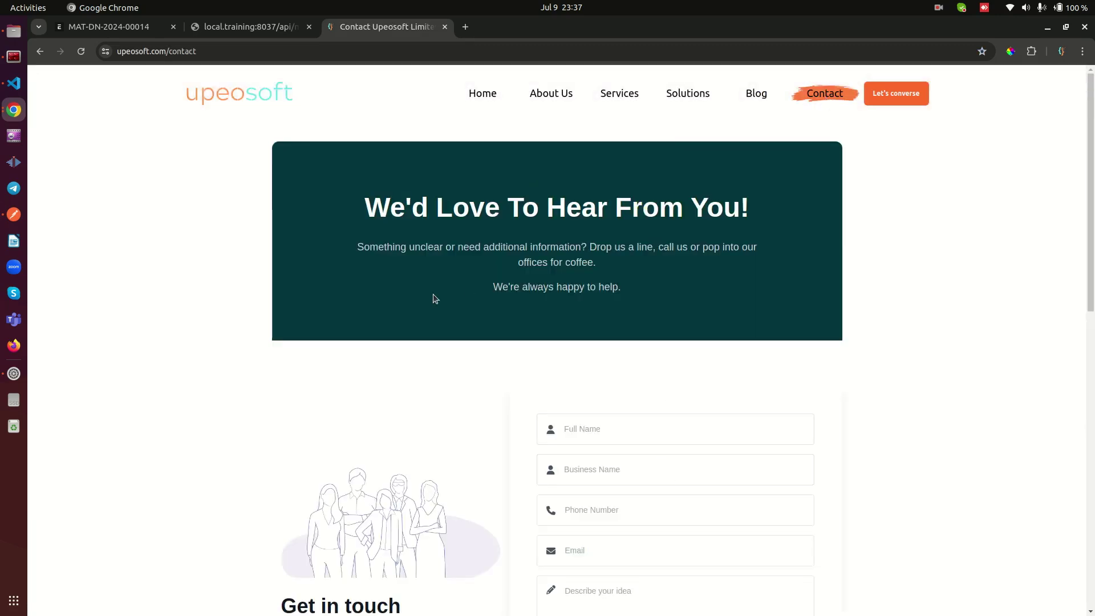
click(485, 98)
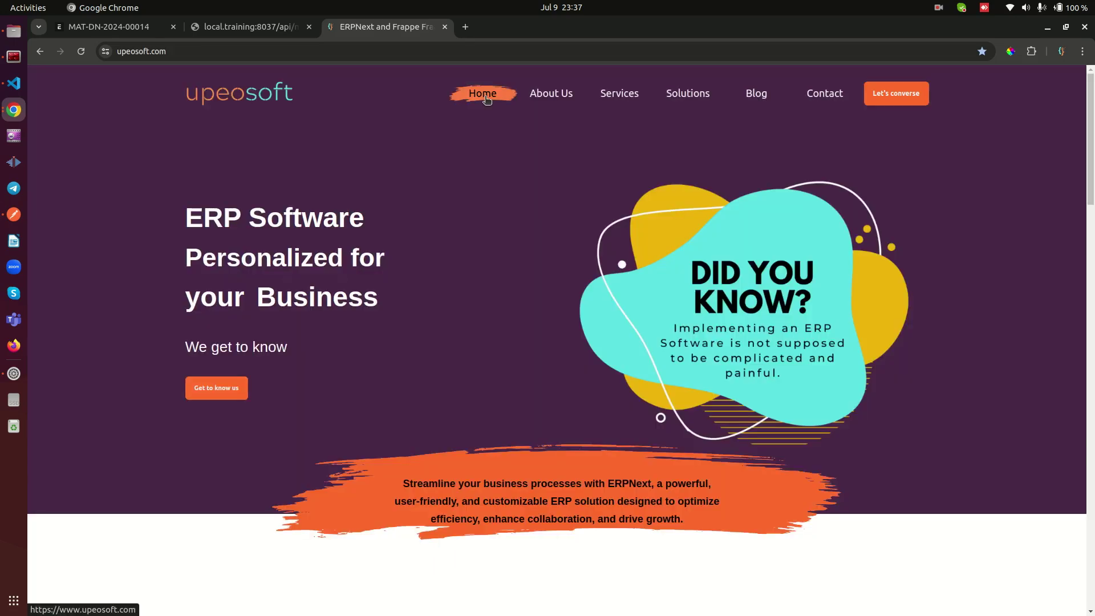